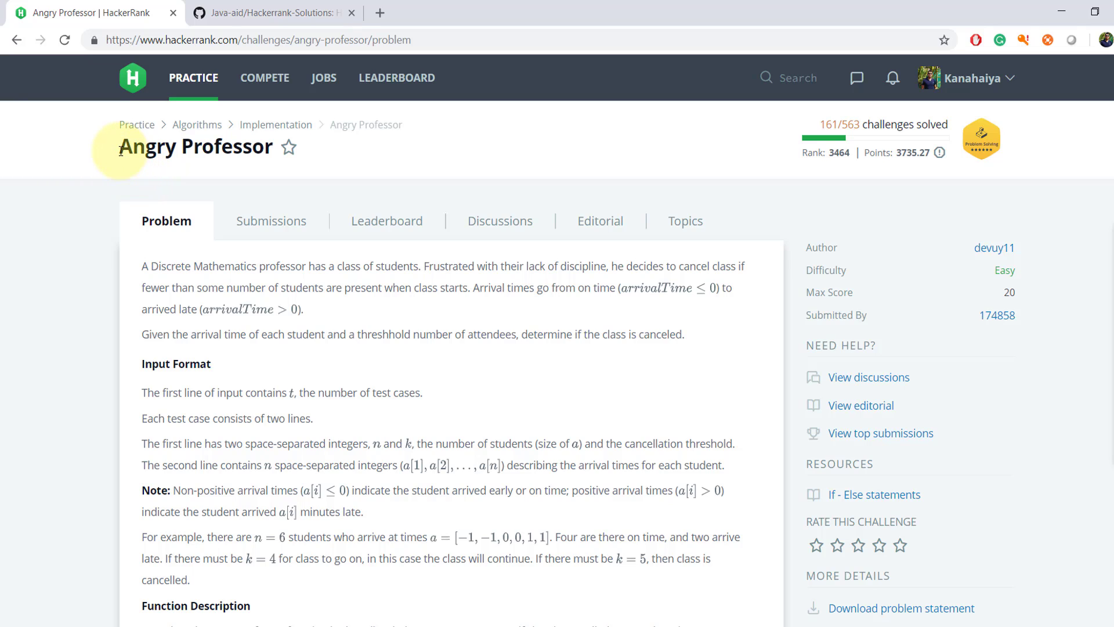
Highlight the Angry Professor title, arrival-time, attendee-threshold and class-cancelled phrases one by one.
drag(121, 149, 243, 155)
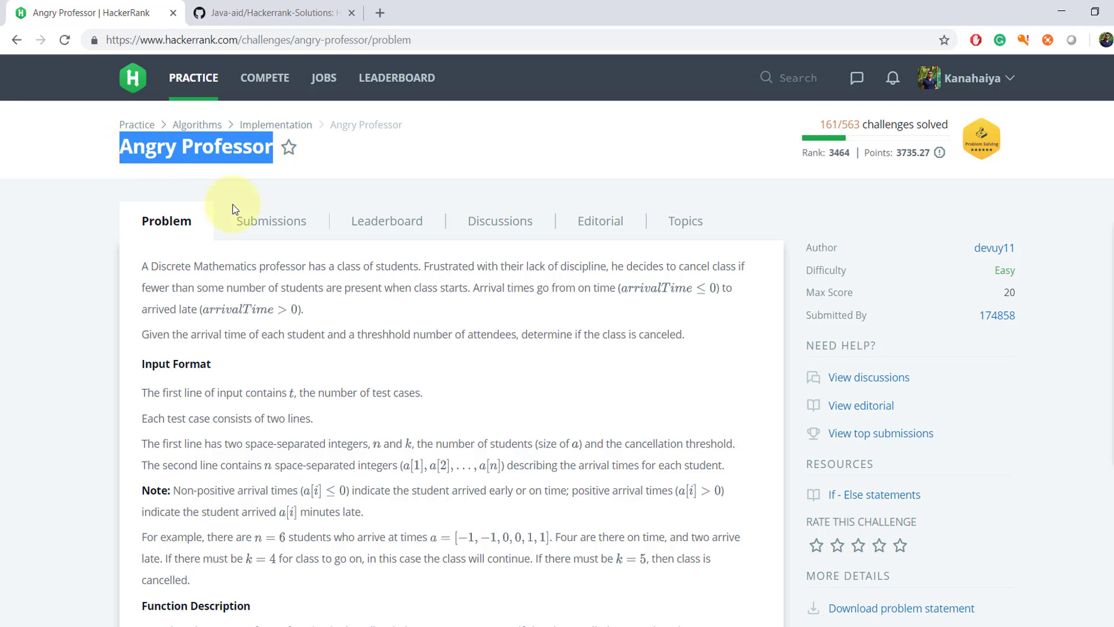
click(191, 332)
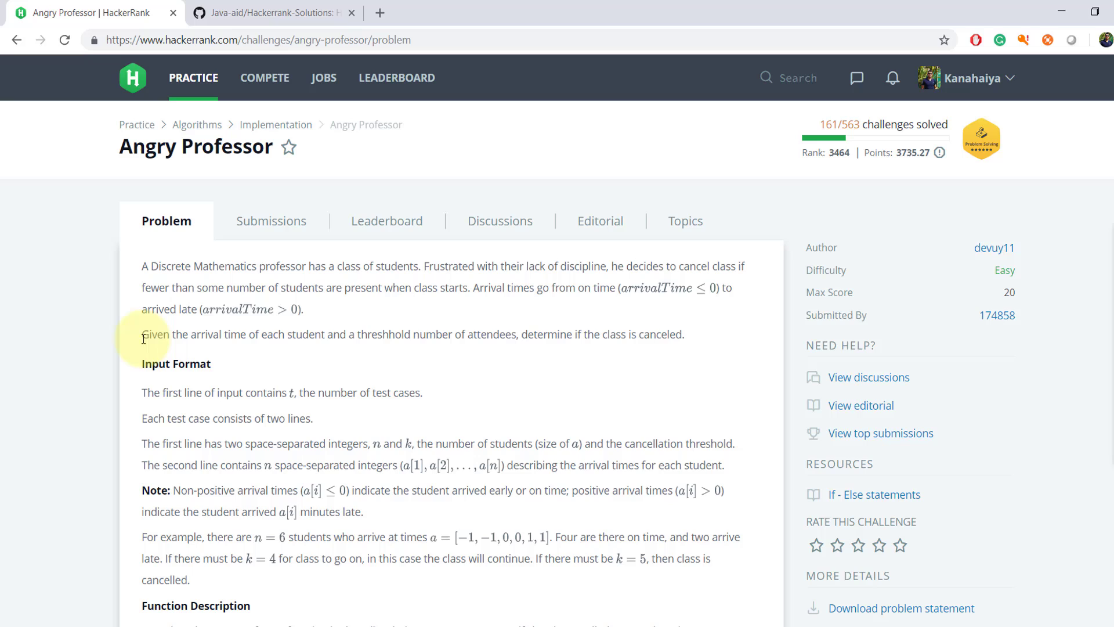
drag(142, 334, 323, 337)
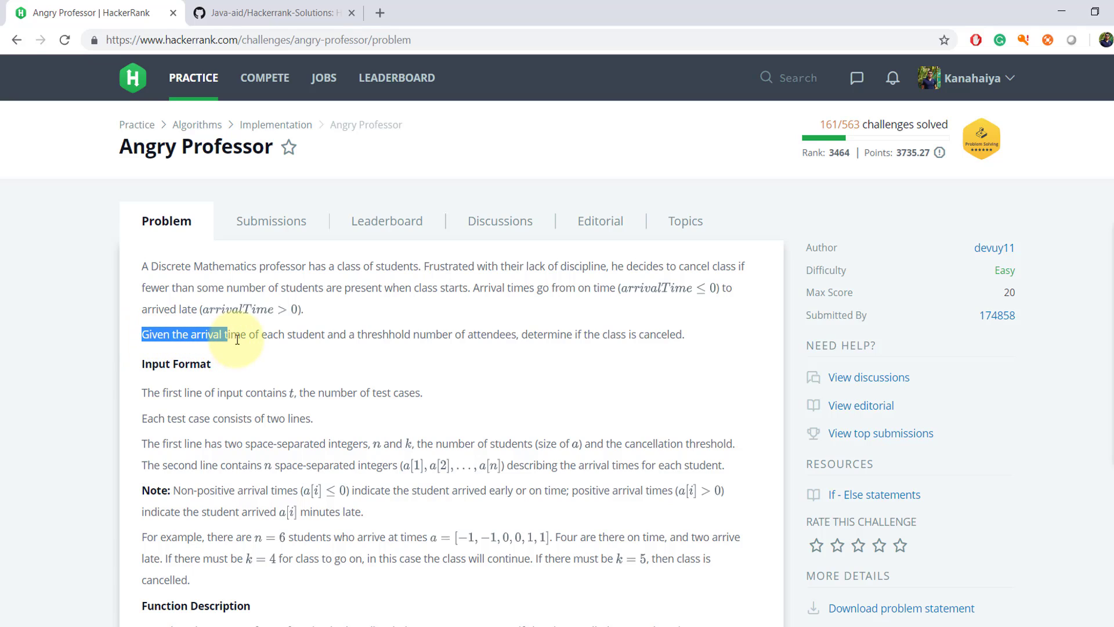
click(334, 335)
drag(330, 335, 519, 340)
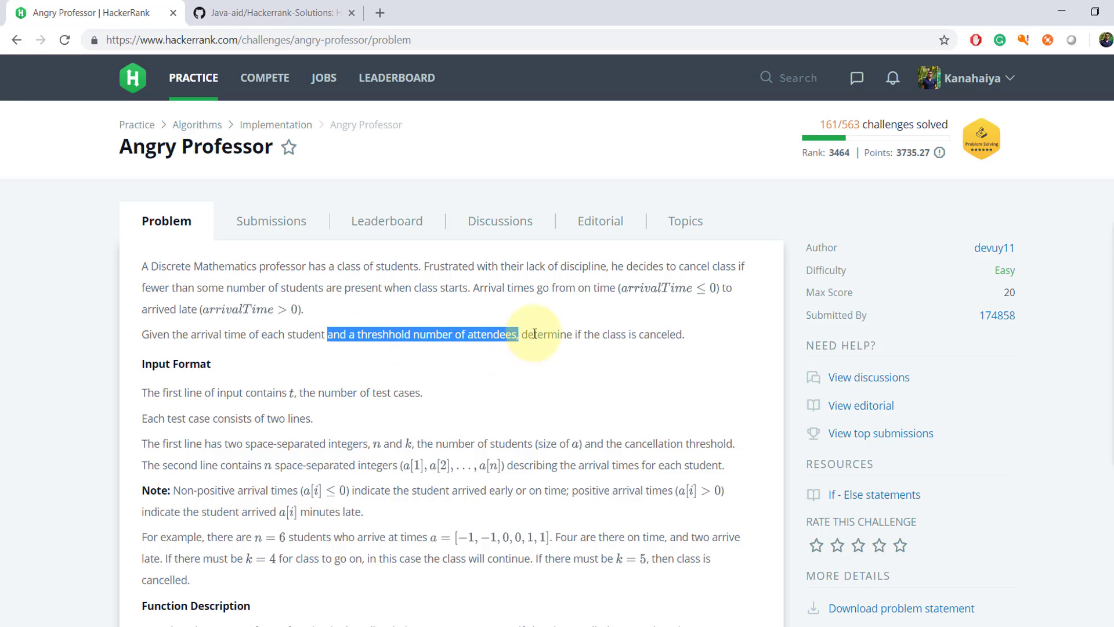
click(575, 335)
drag(575, 334, 674, 337)
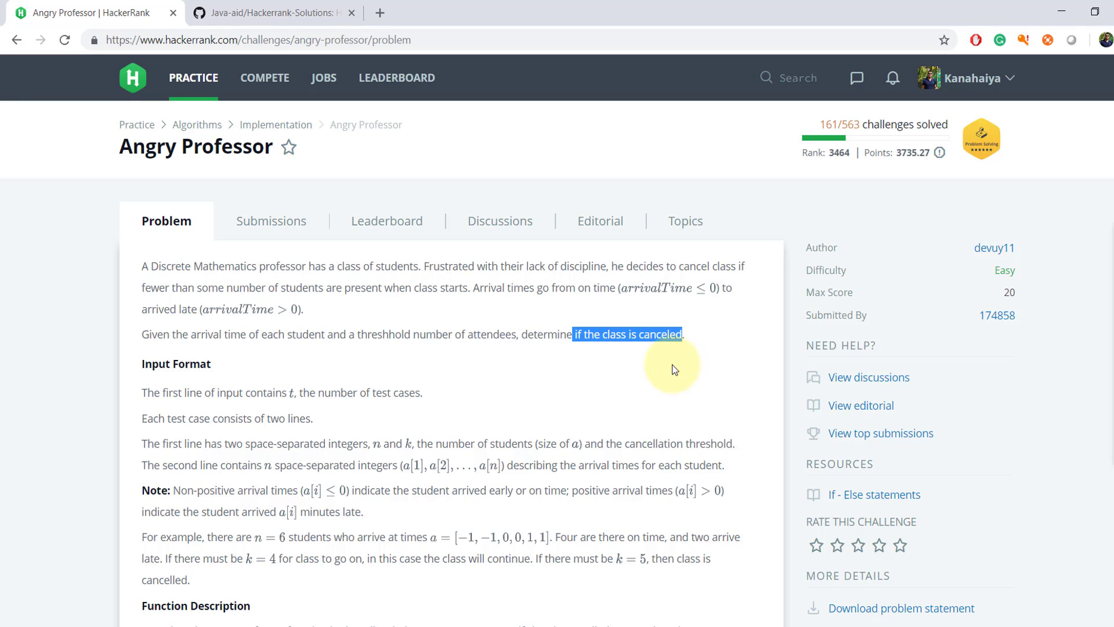
click(628, 294)
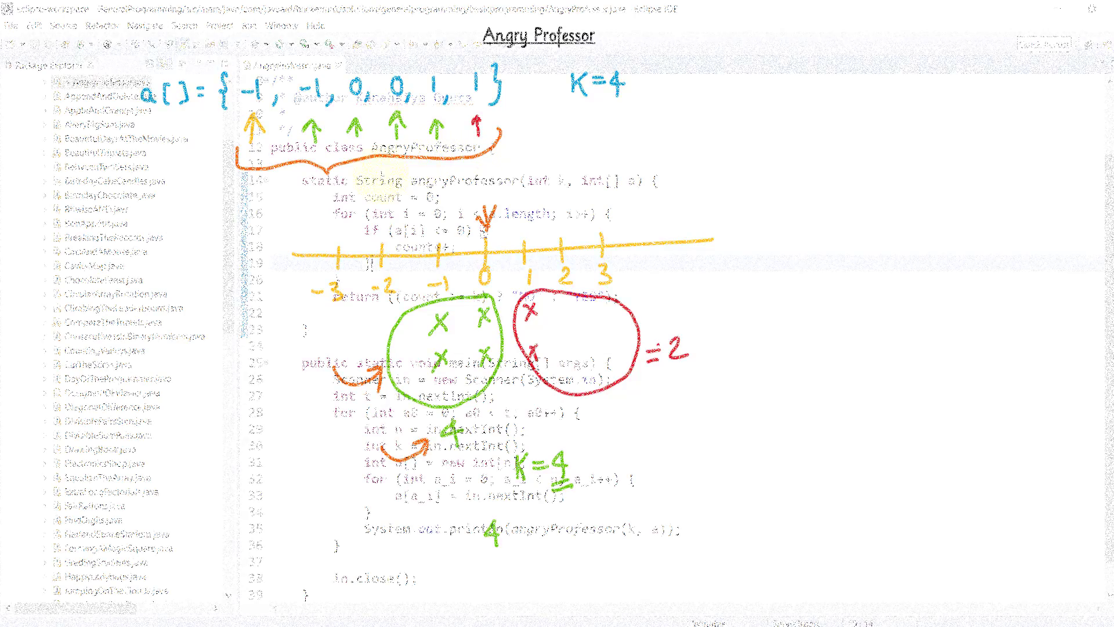
Highlight the angryProfessor method, its name, parameters k and a, and 'int count = 0;'.
mouse_move(303, 180)
mouse_down()
mouse_move(337, 296)
mouse_move(308, 330)
mouse_up()
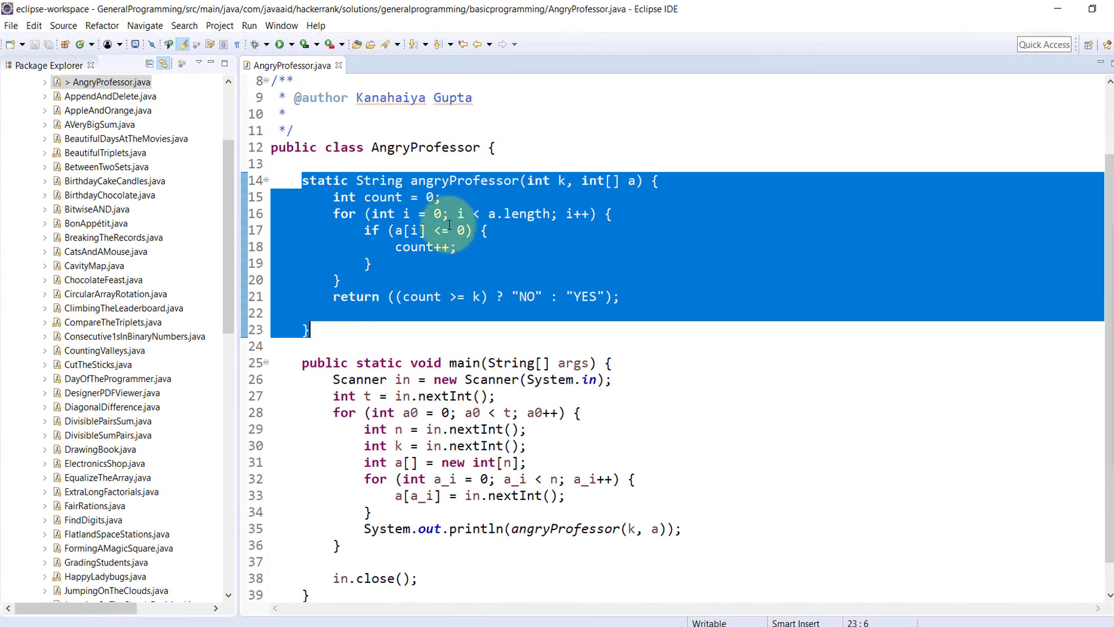
click(460, 181)
double_click(470, 180)
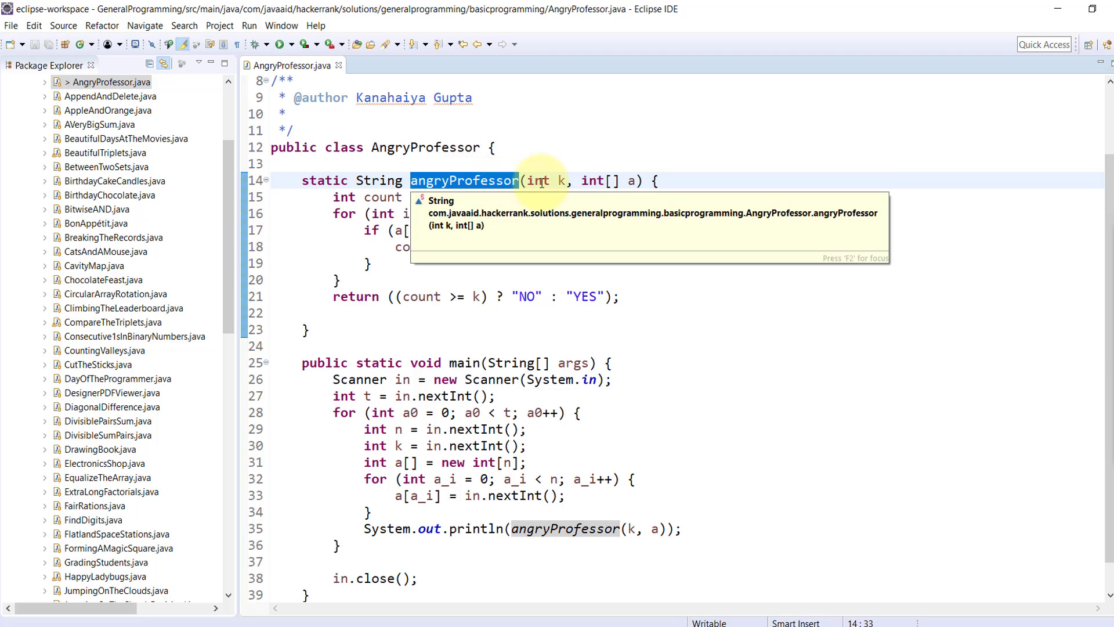
double_click(561, 180)
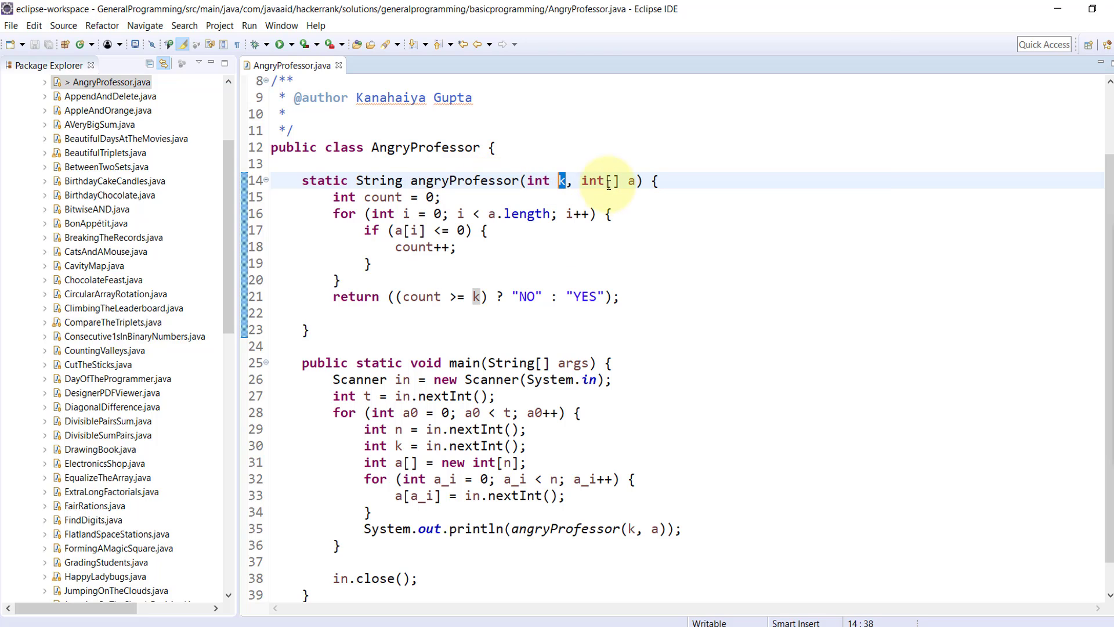
double_click(631, 180)
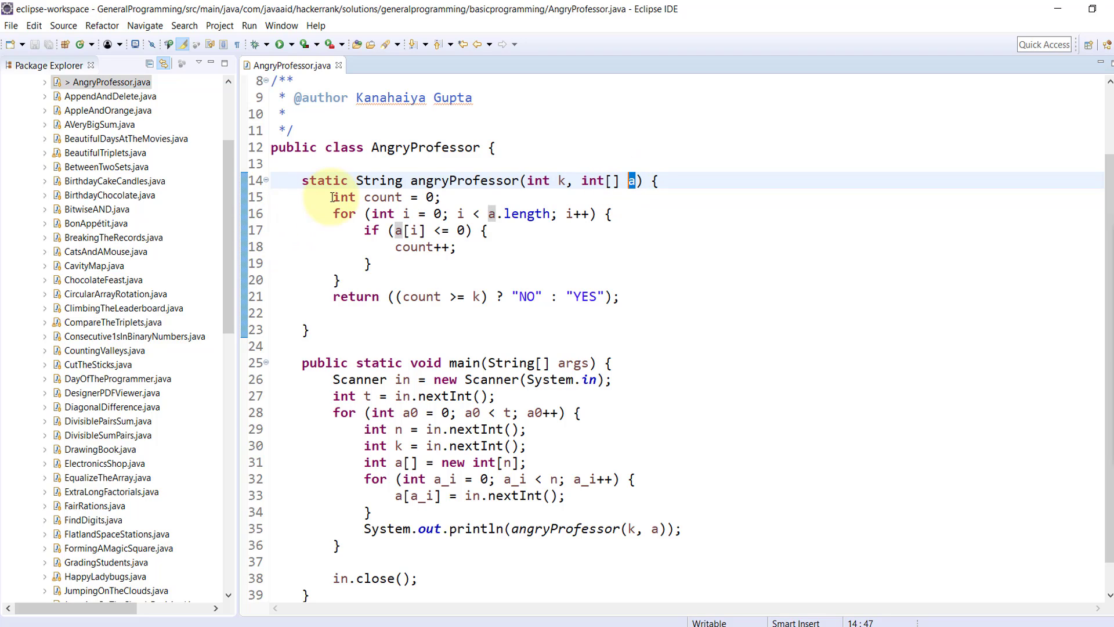
drag(334, 198, 443, 197)
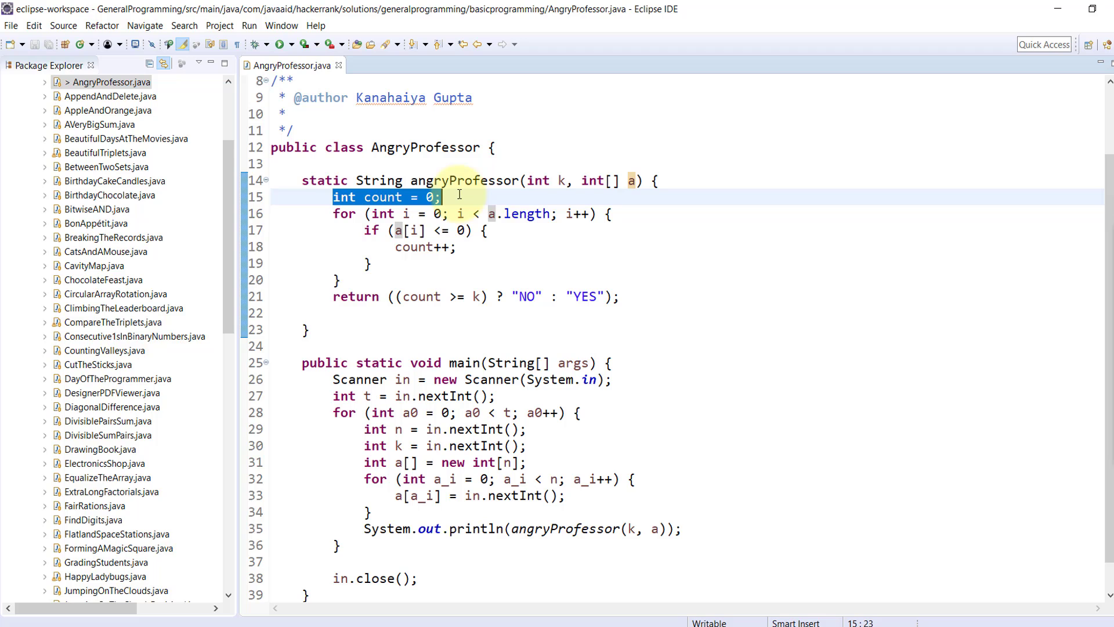
click(629, 180)
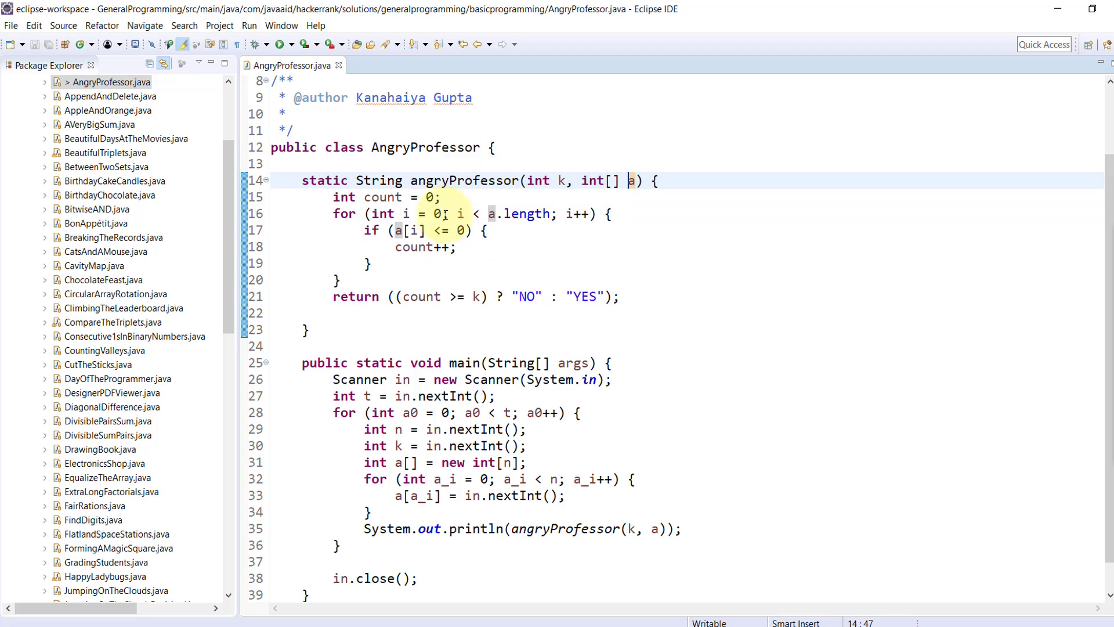
mouse_move(333, 213)
mouse_down()
mouse_move(624, 246)
mouse_move(626, 266)
mouse_up()
click(567, 262)
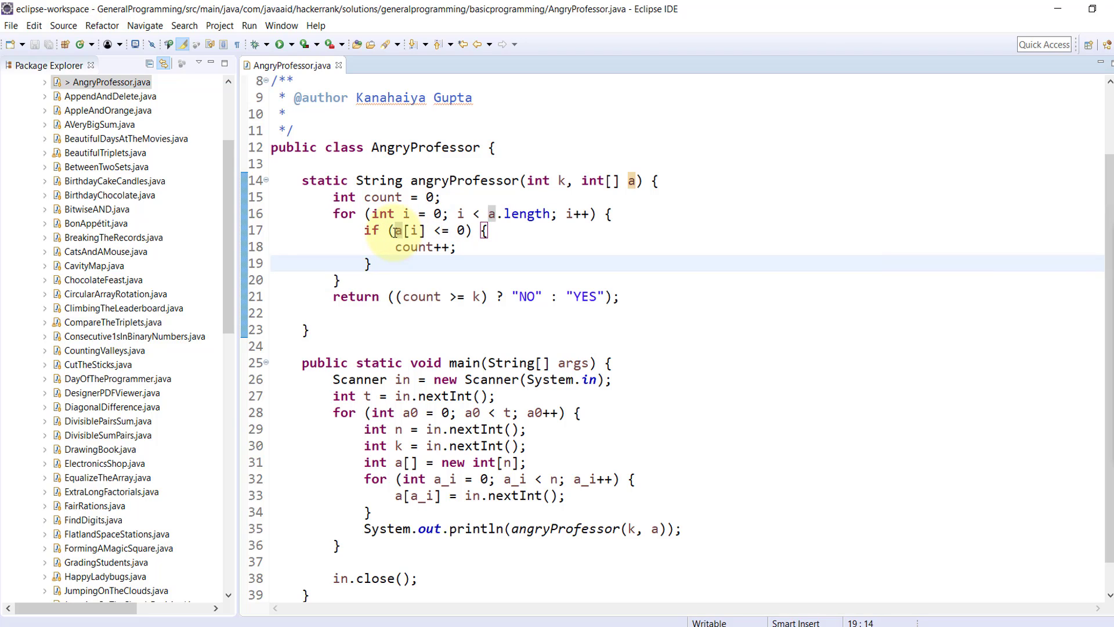
drag(394, 230, 427, 230)
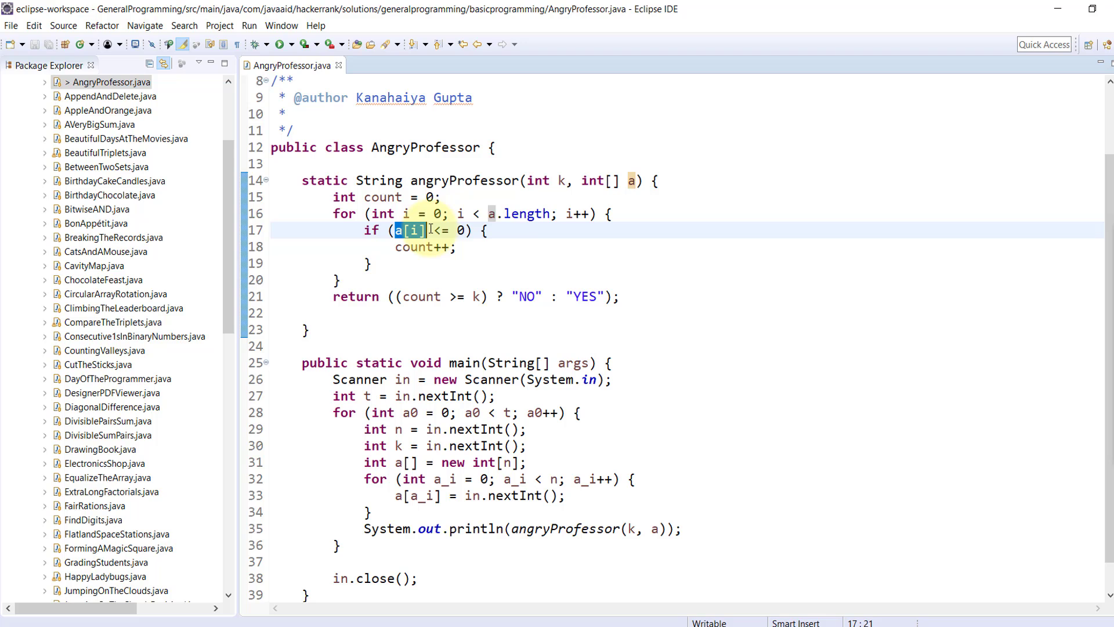
click(436, 229)
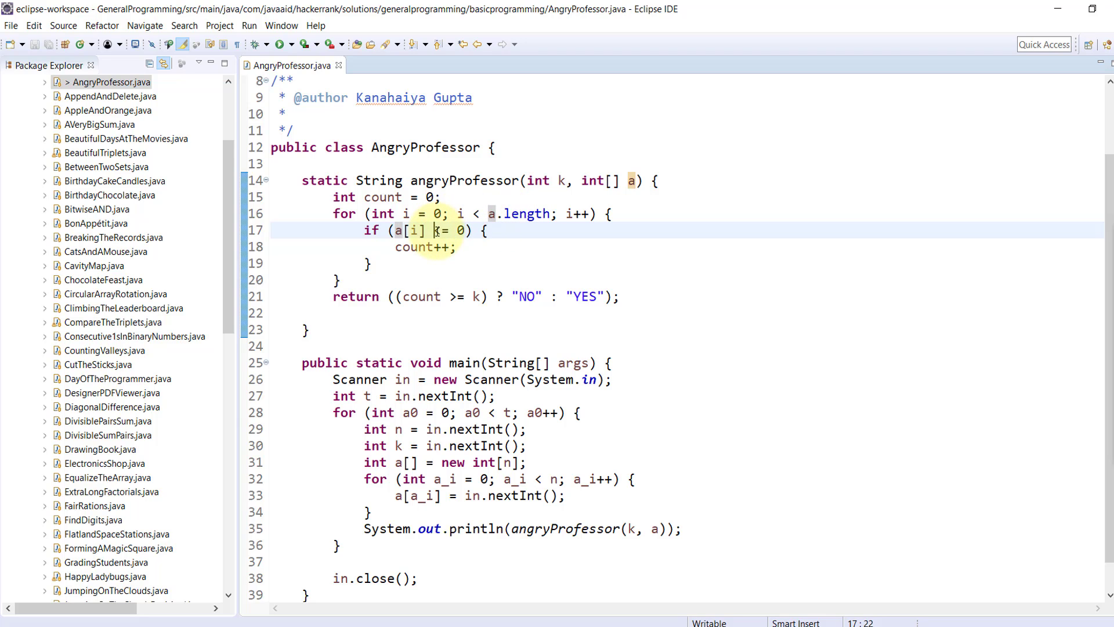
drag(436, 230, 388, 230)
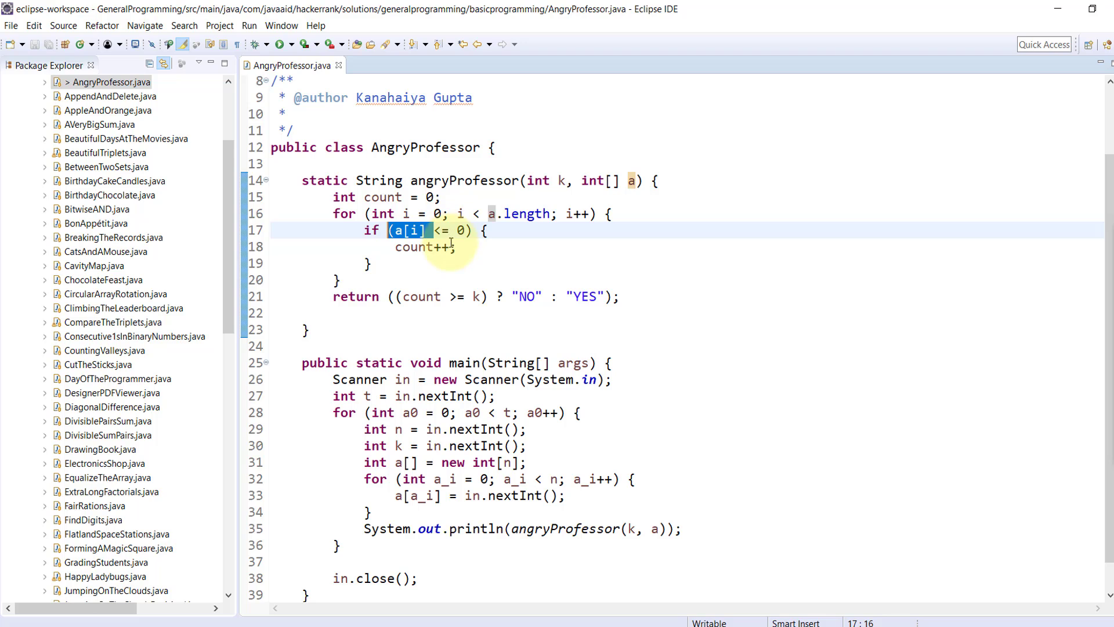
drag(456, 248, 396, 248)
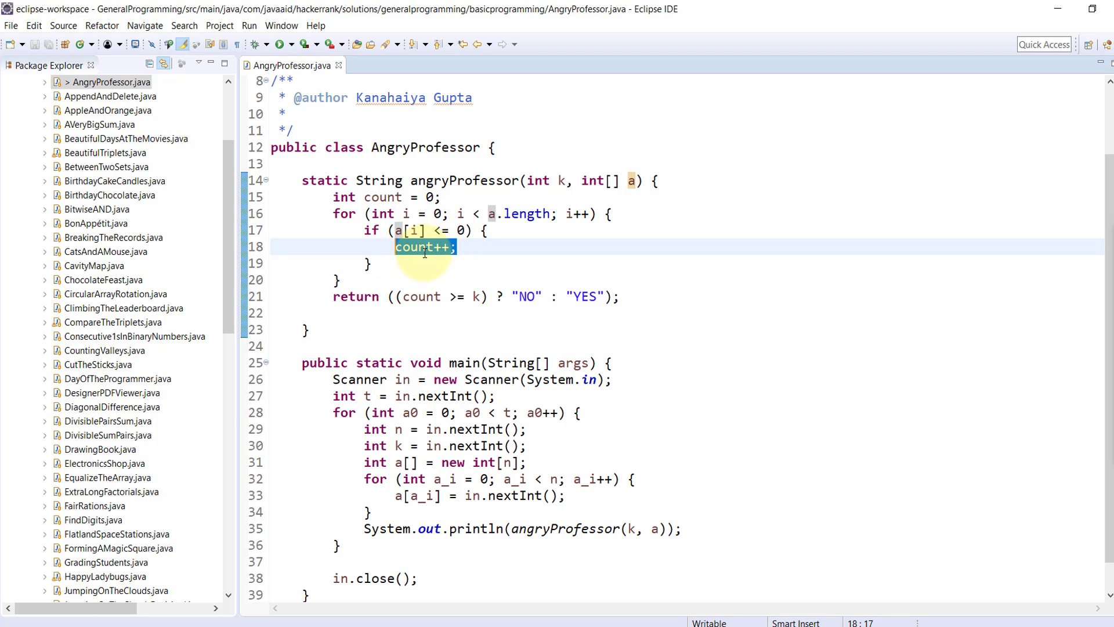
double_click(562, 181)
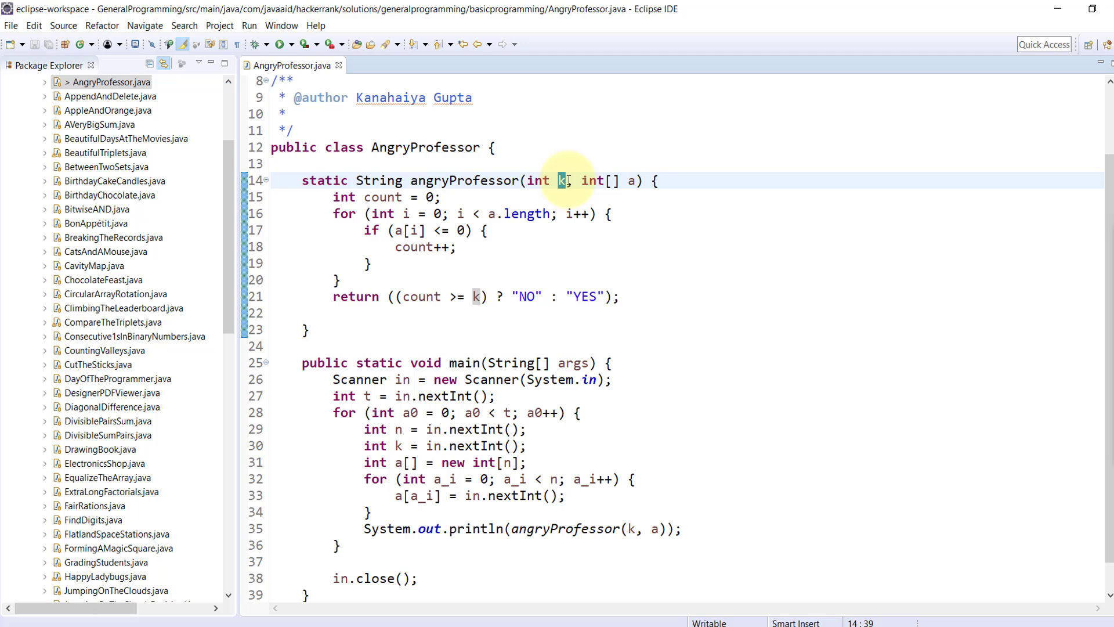
double_click(413, 247)
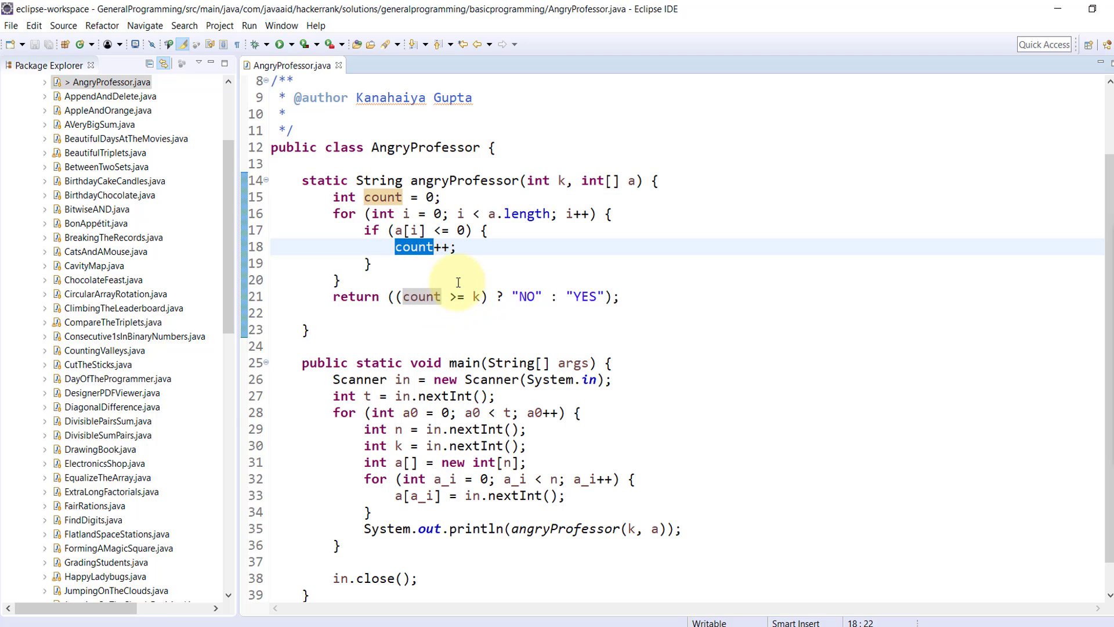
double_click(477, 297)
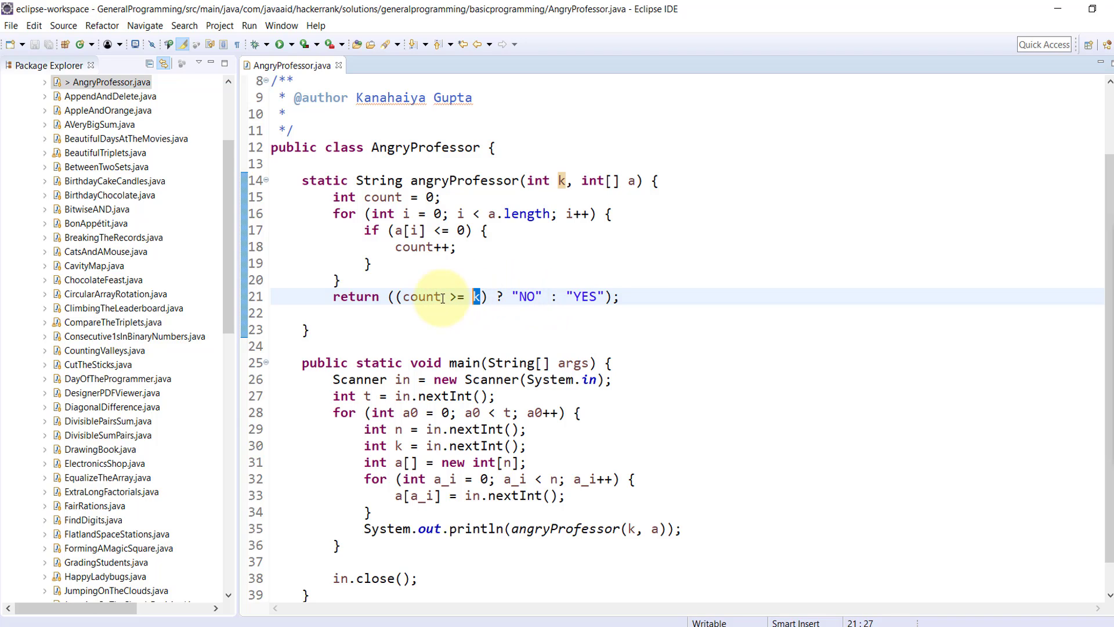
double_click(582, 297)
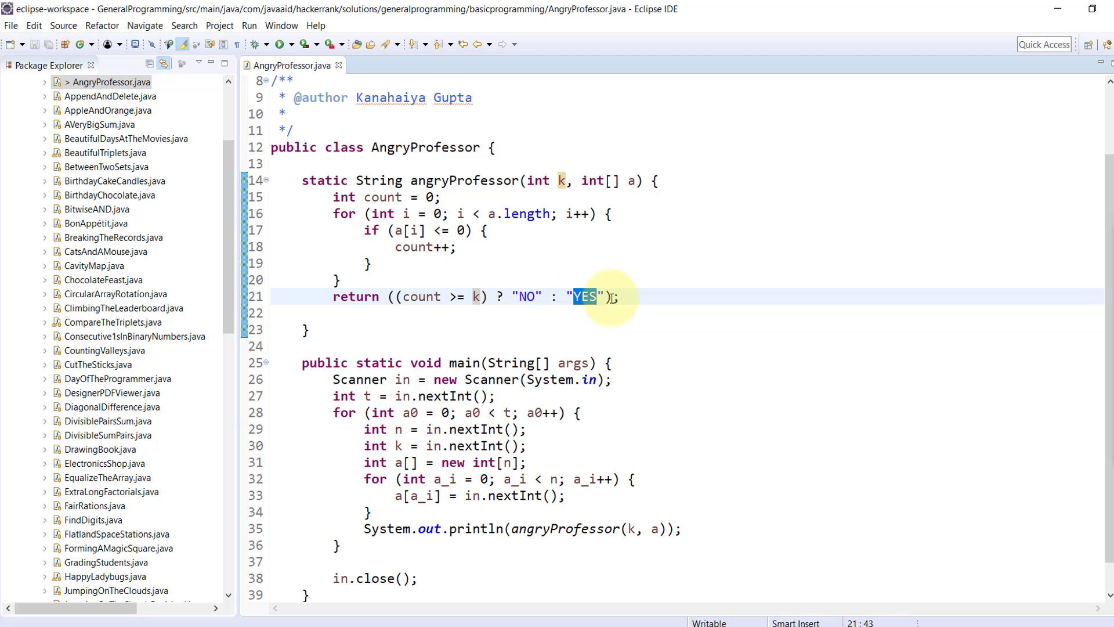
click(424, 230)
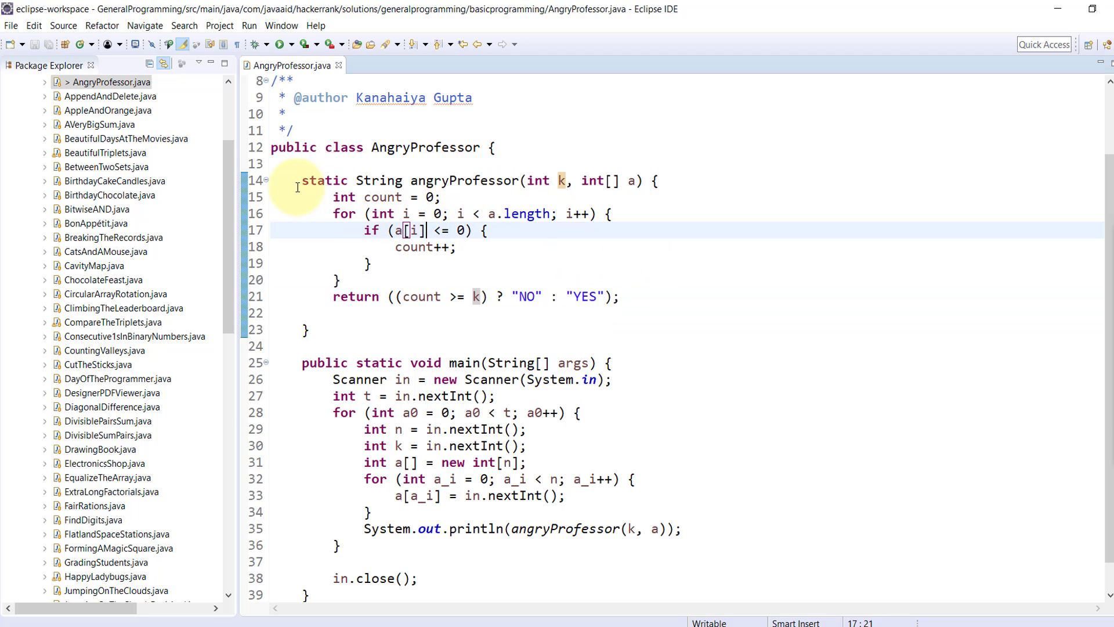
Paste the Eclipse angryProfessor method over the HackerRank stub and run the sample test.
drag(301, 181, 309, 331)
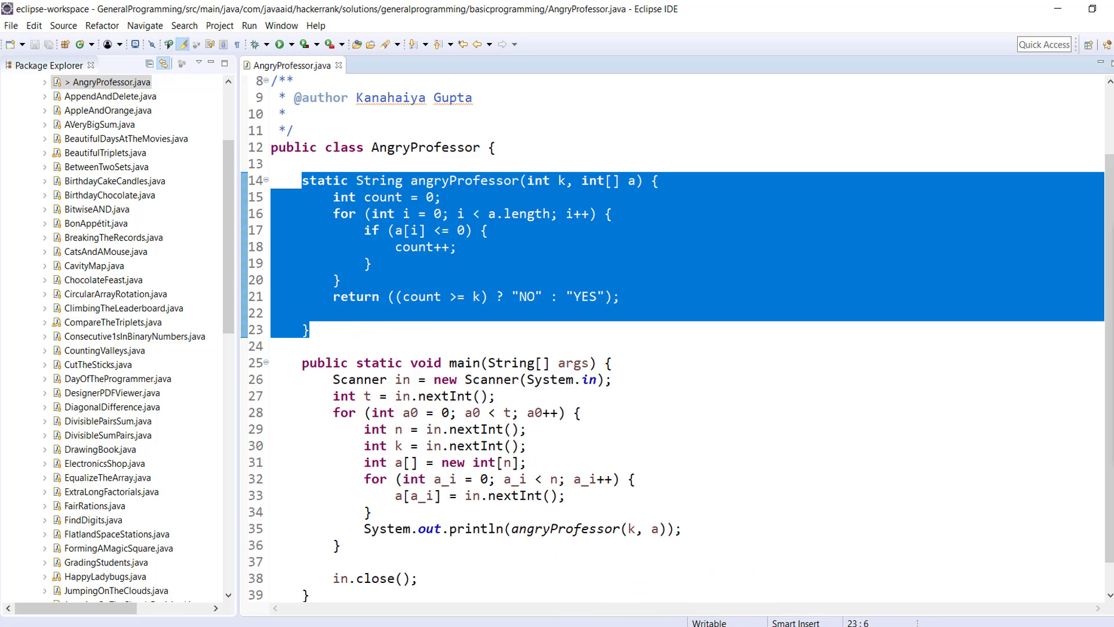
key(alt+Tab)
scroll(485, 465, down, 5)
scroll(484, 466, down, 5)
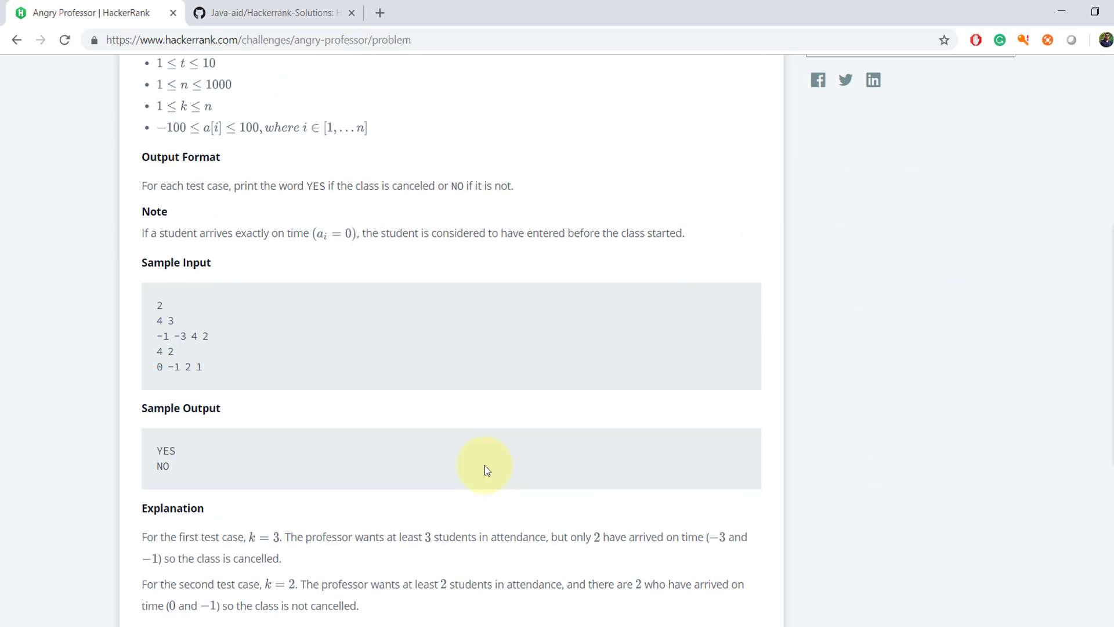
scroll(485, 464, down, 8)
scroll(485, 465, down, 4)
click(296, 295)
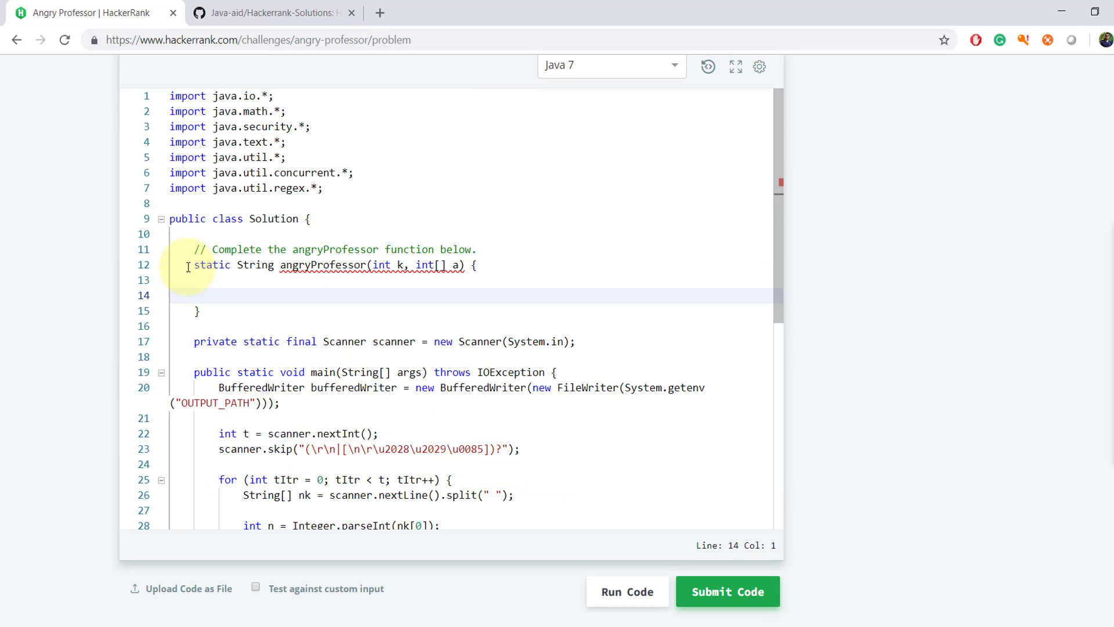
drag(187, 266, 202, 311)
text(static String angryProfessor(int k, int[] a) {         int count = 0;         for (int i = 0; i < a.length; i++) {             if (a[i] <= 0) {                 count++;             }         }         return ((count >= k) ? "NO" : "YES");      })
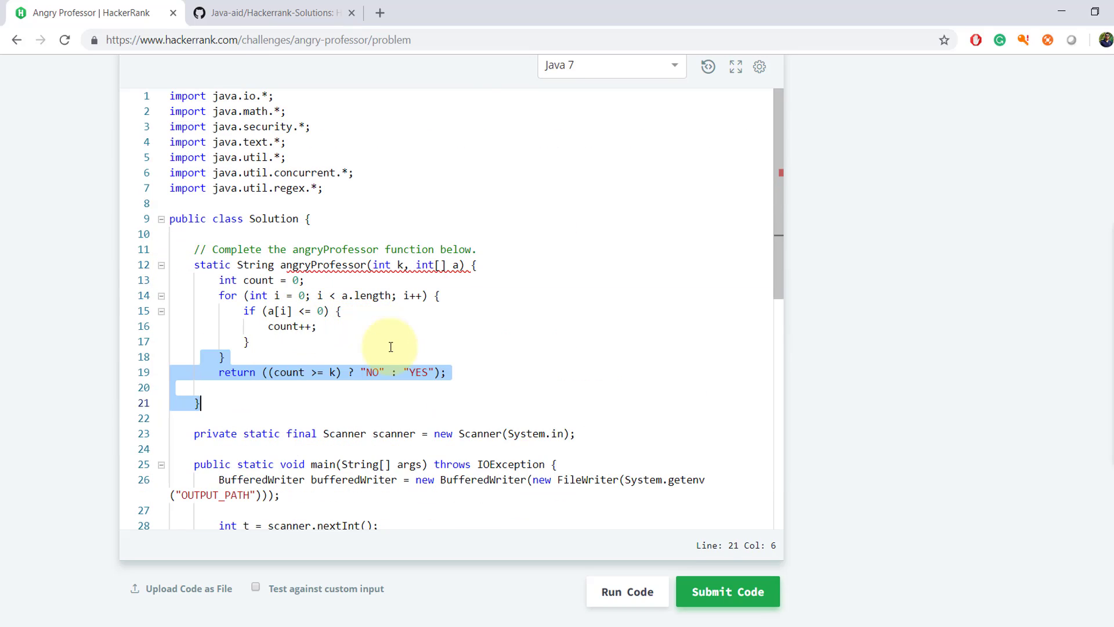
click(540, 355)
scroll(545, 349, down, 1)
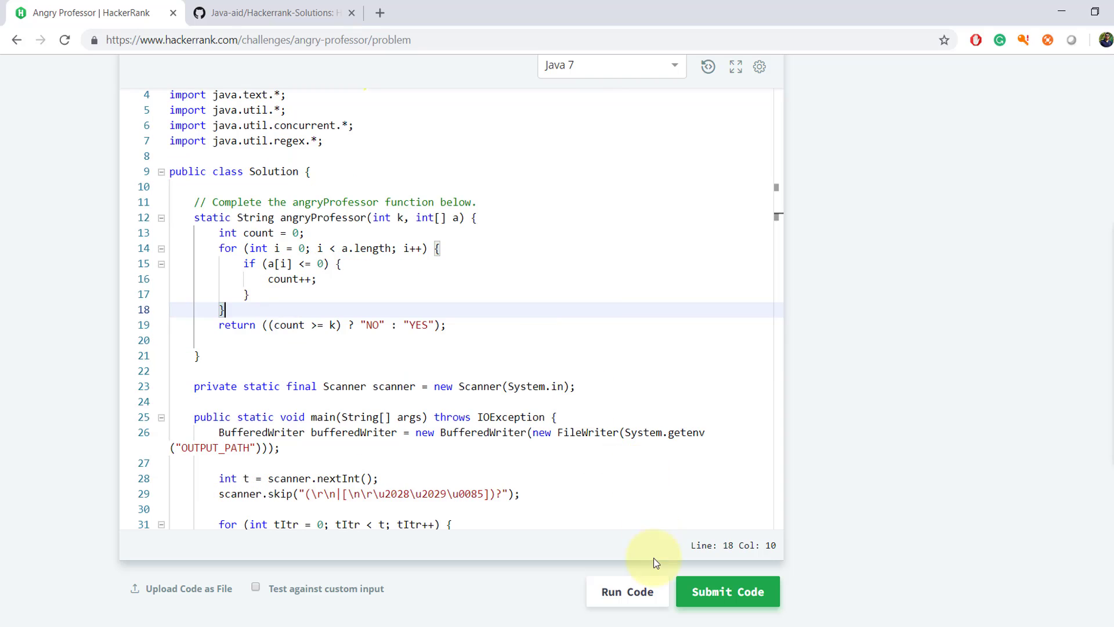
click(626, 592)
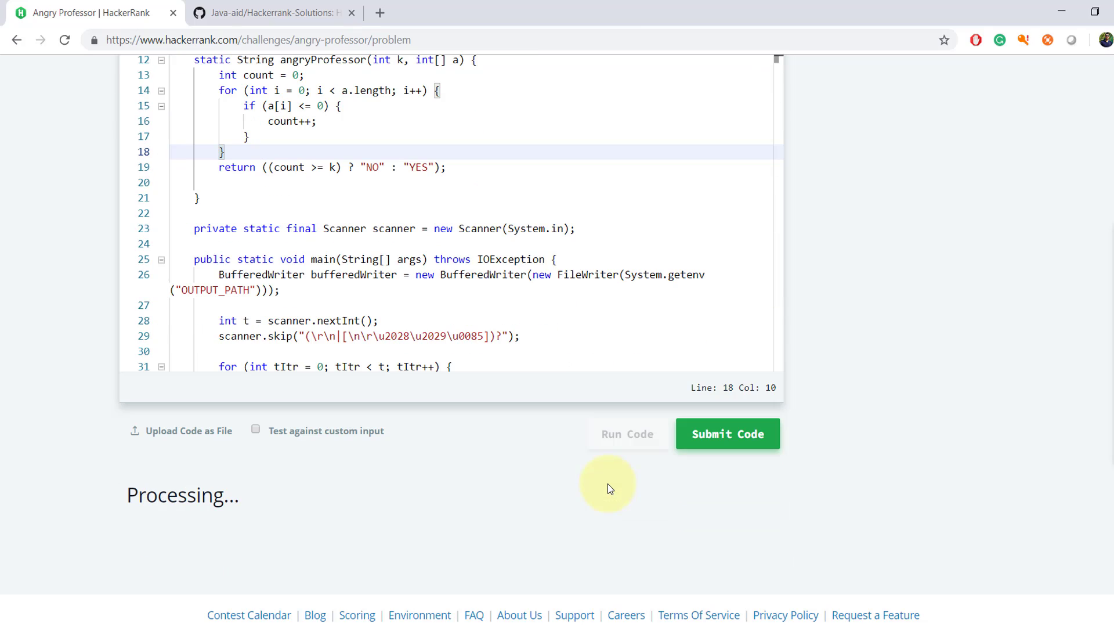
scroll(403, 334, up, 1)
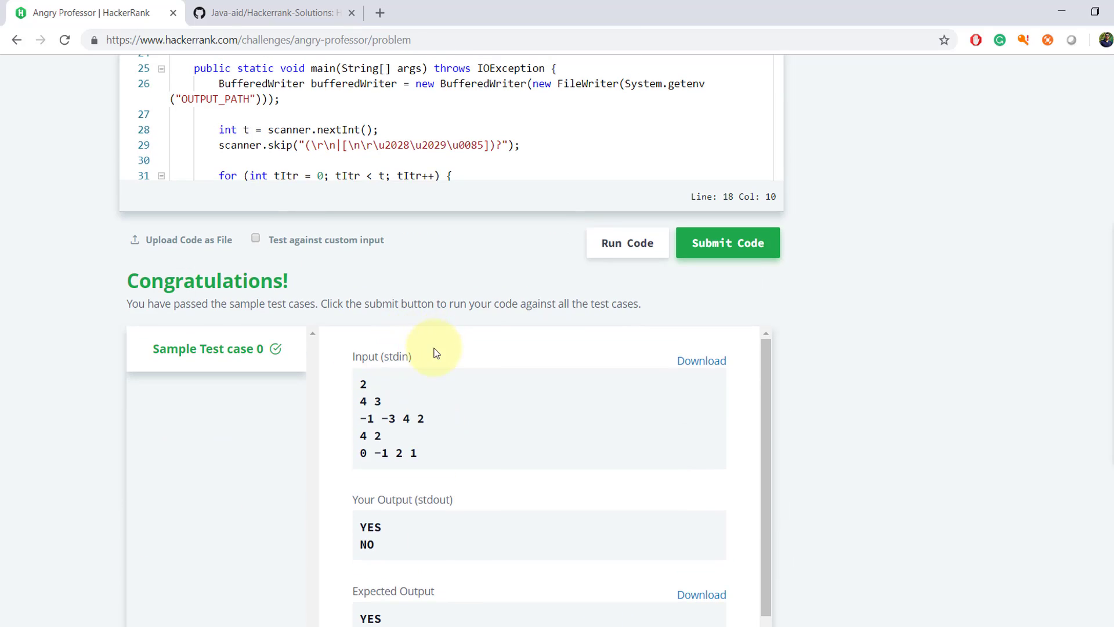
scroll(435, 353, up, 2)
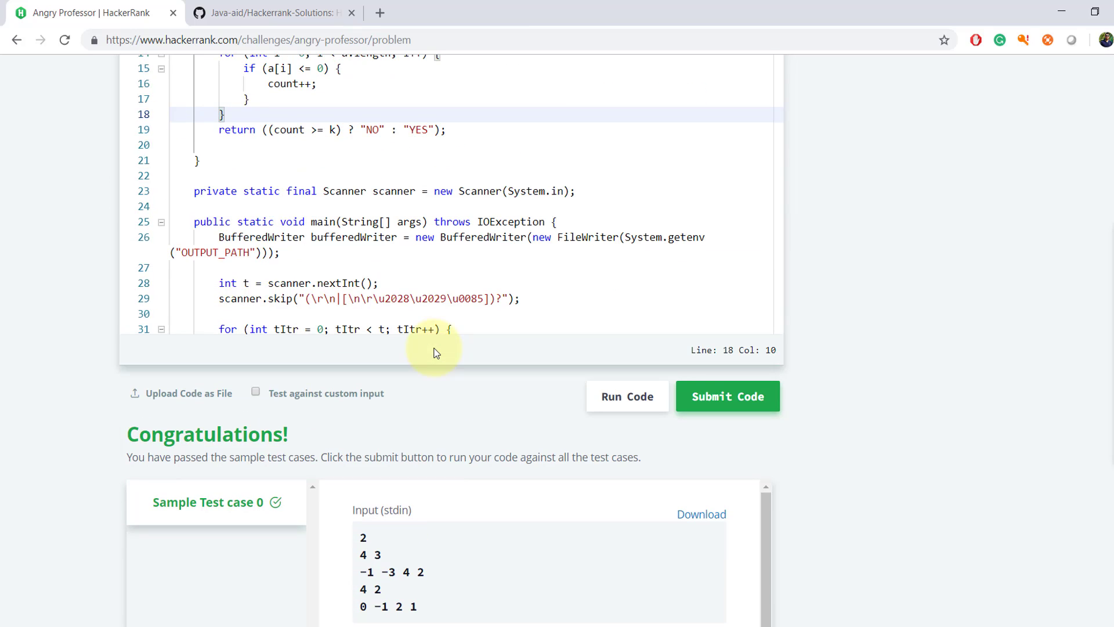
Submit the angryProfessor solution for grading against all twelve test cases.
click(727, 395)
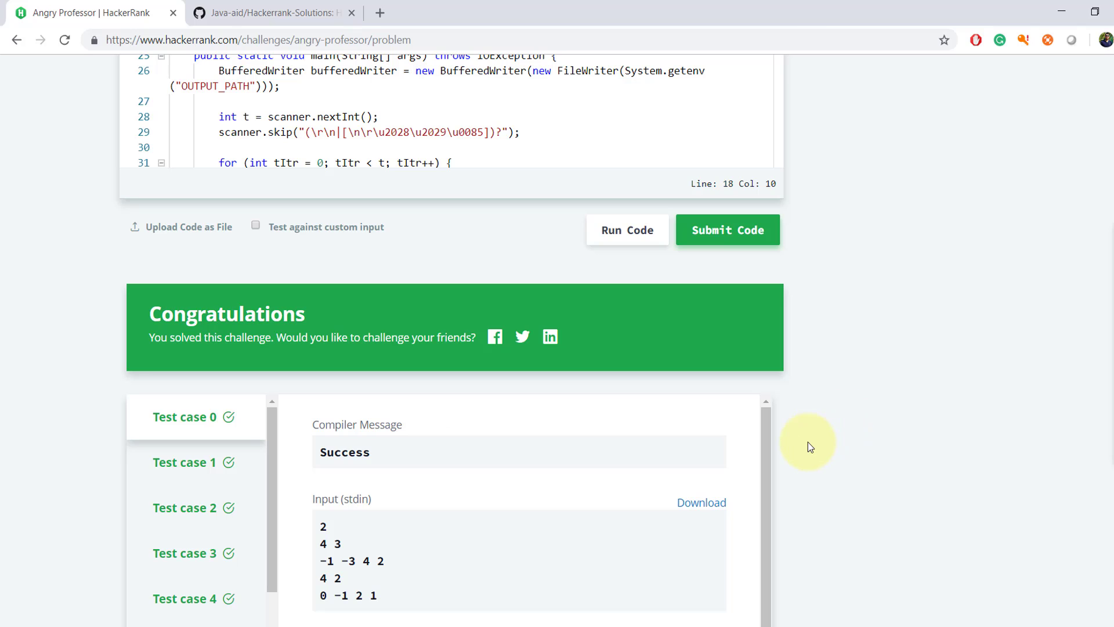
scroll(808, 446, up, 3)
scroll(808, 446, up, 4)
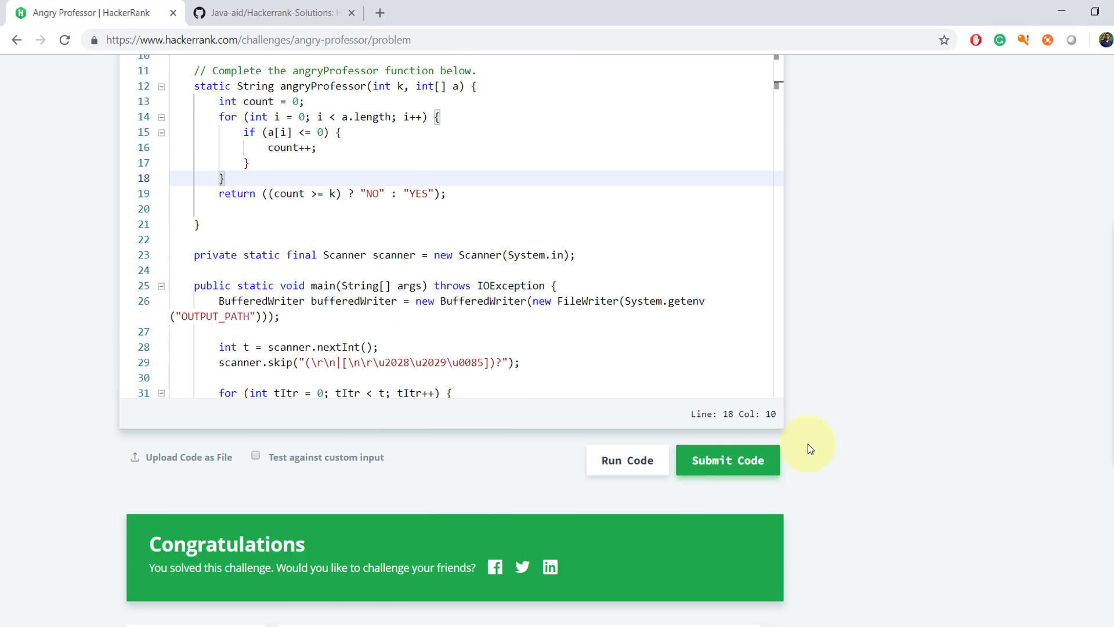
scroll(808, 444, up, 4)
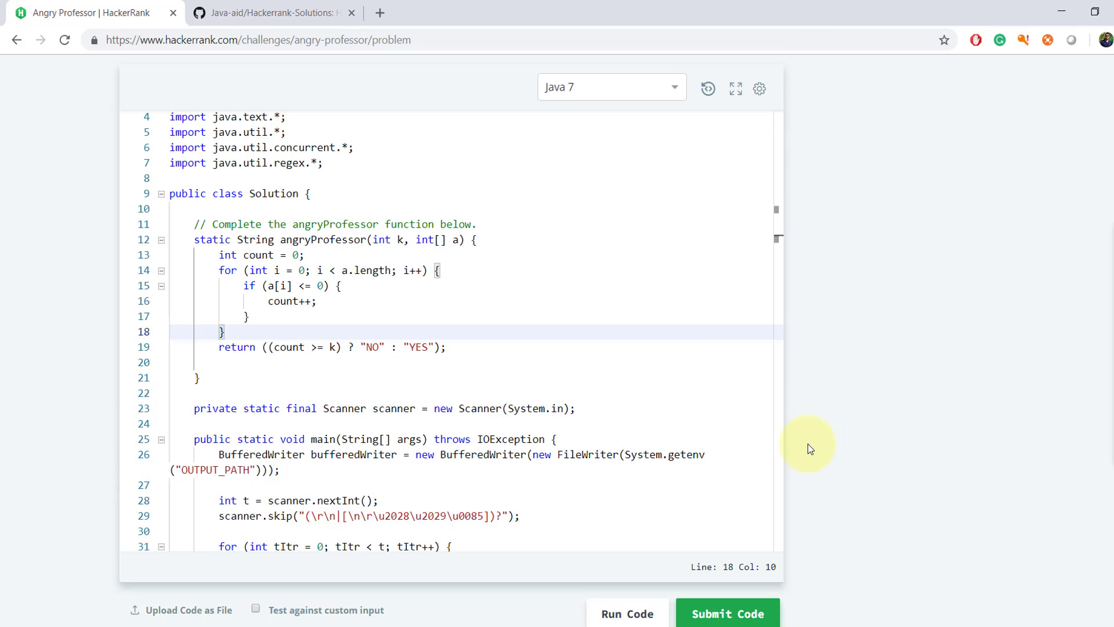